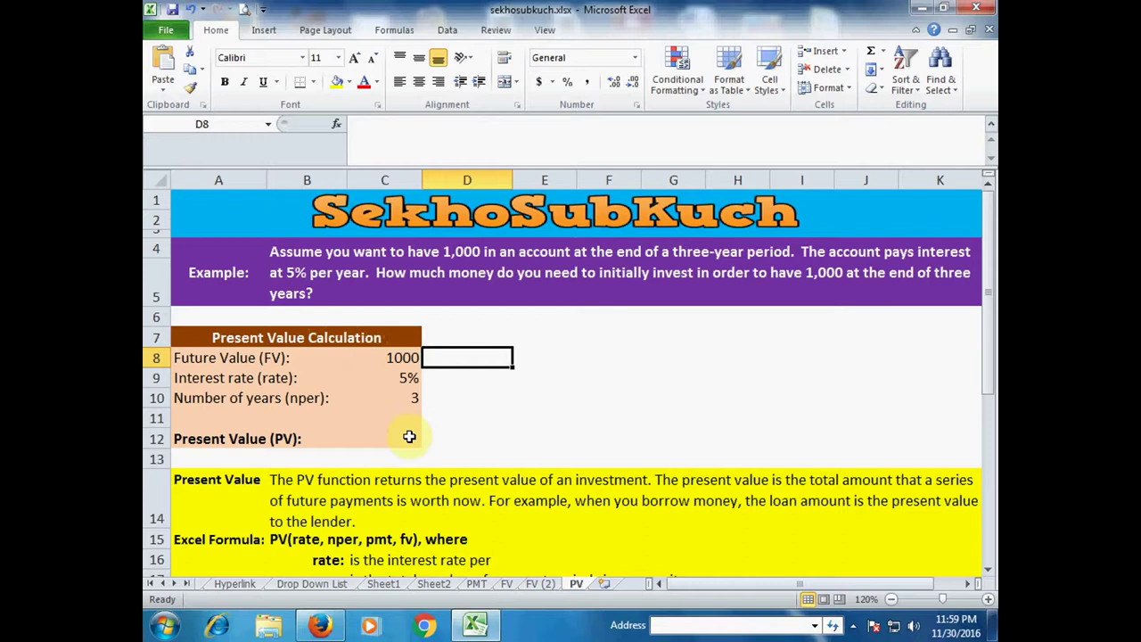
Step: Read the Present Value heading, PV function description and syntax line below the example
click(471, 400)
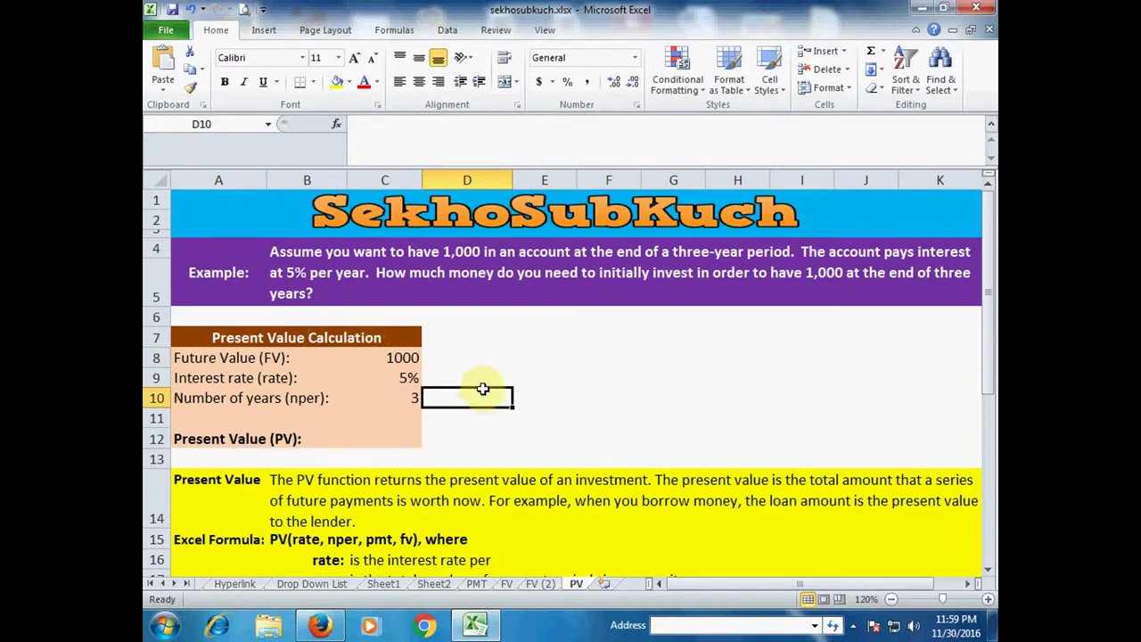
click(246, 493)
click(334, 493)
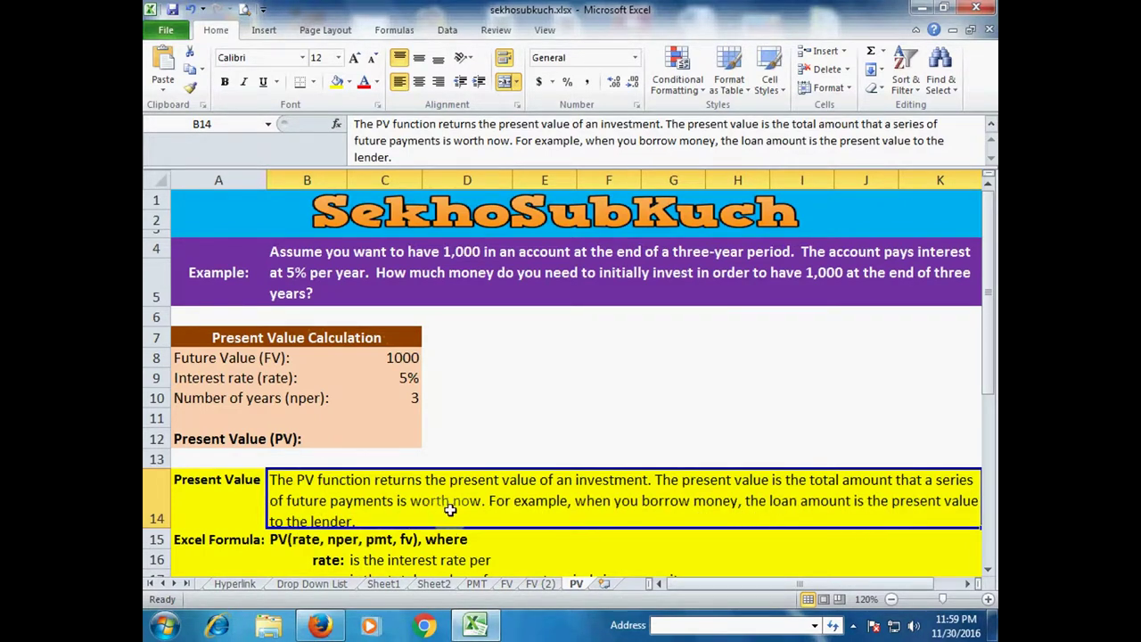
scroll(450, 509, down, 1)
scroll(451, 509, down, 1)
click(294, 402)
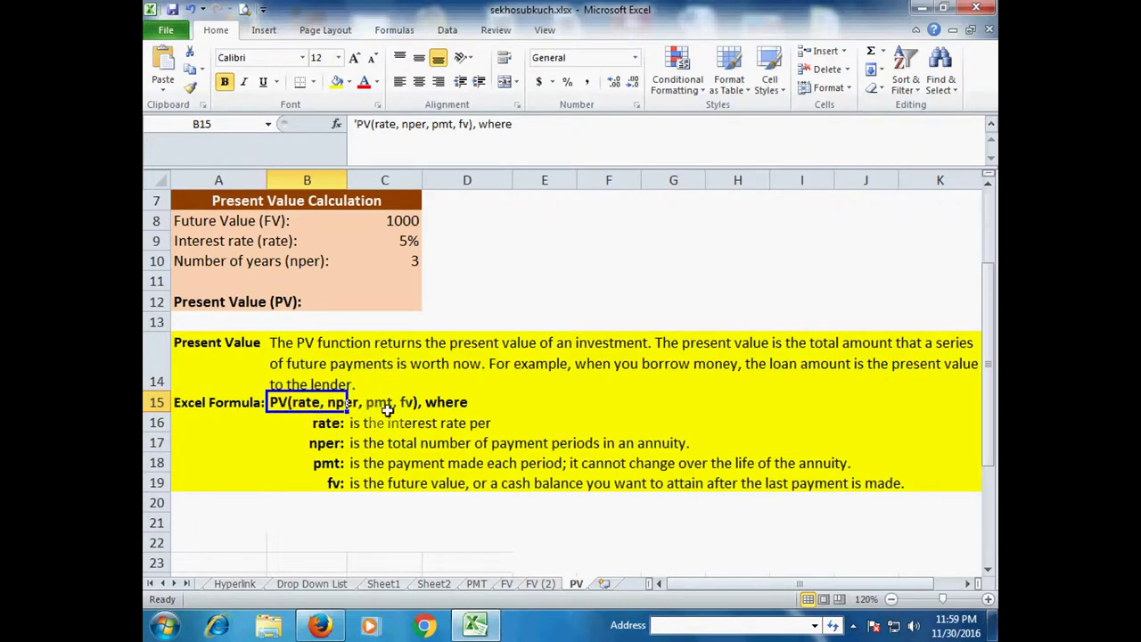
Step: Go through the rate, nper, pmt and fv argument explanations in B16:C19
click(332, 424)
click(393, 425)
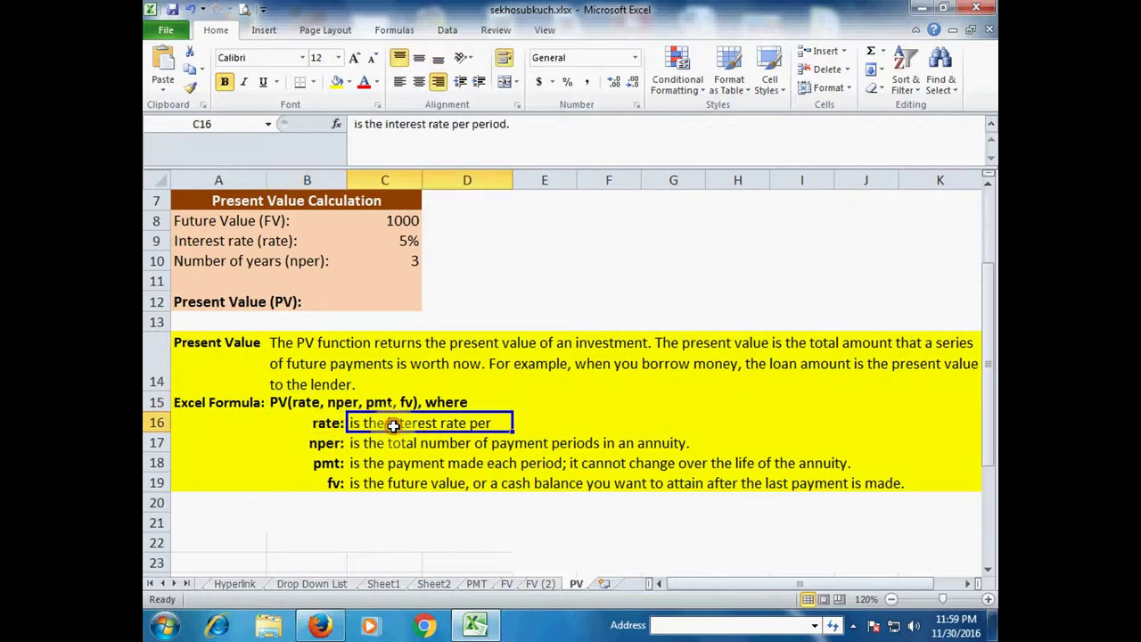
click(329, 446)
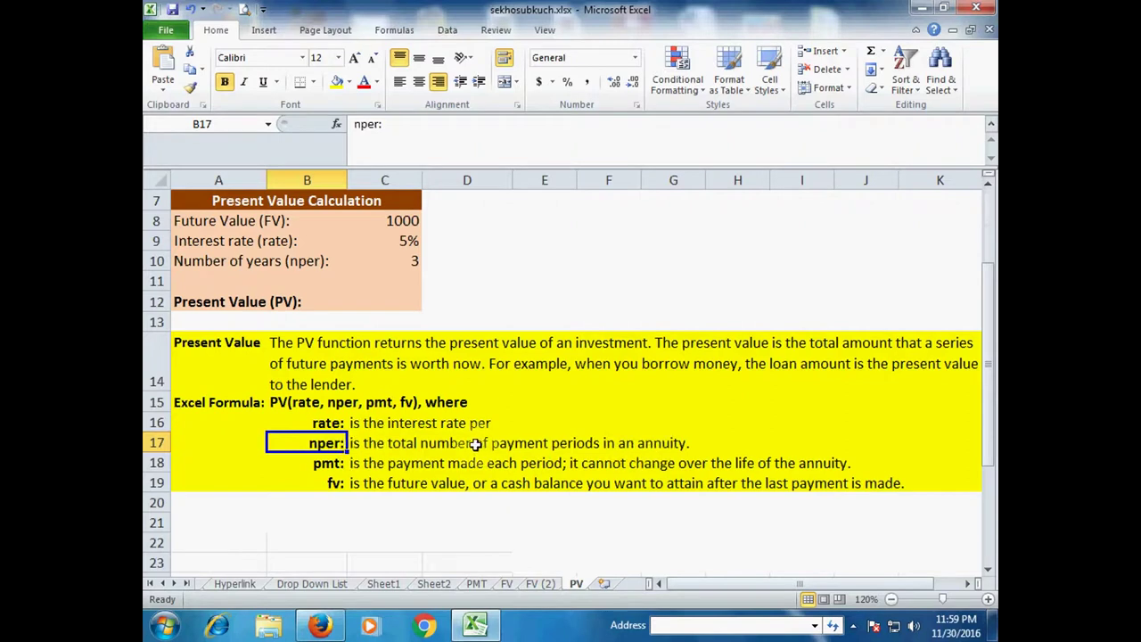
click(303, 462)
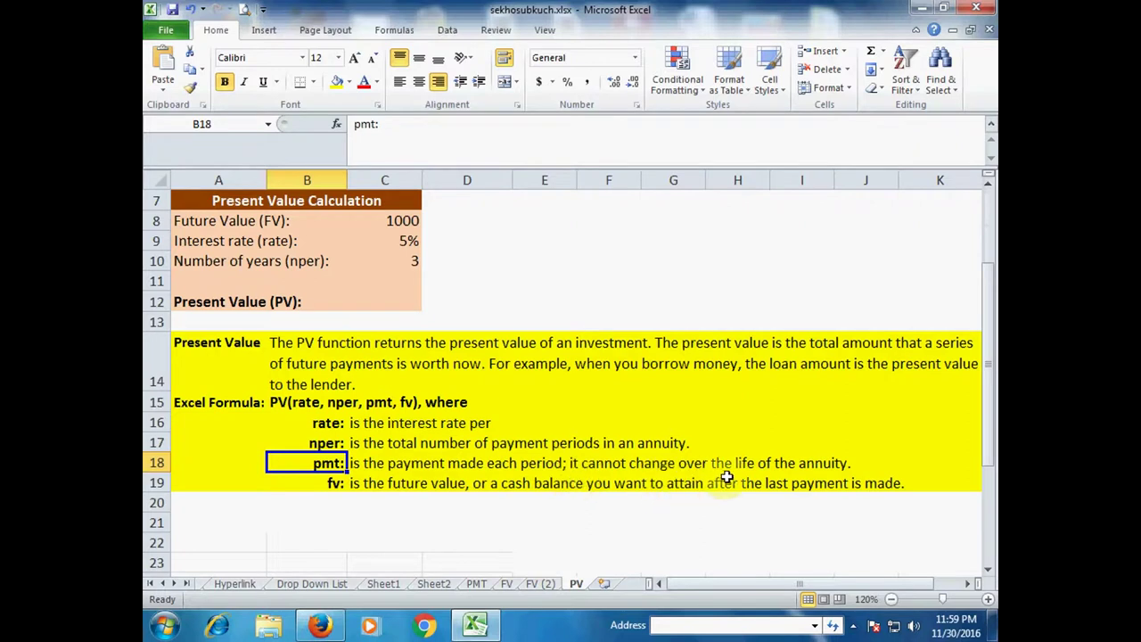
click(331, 484)
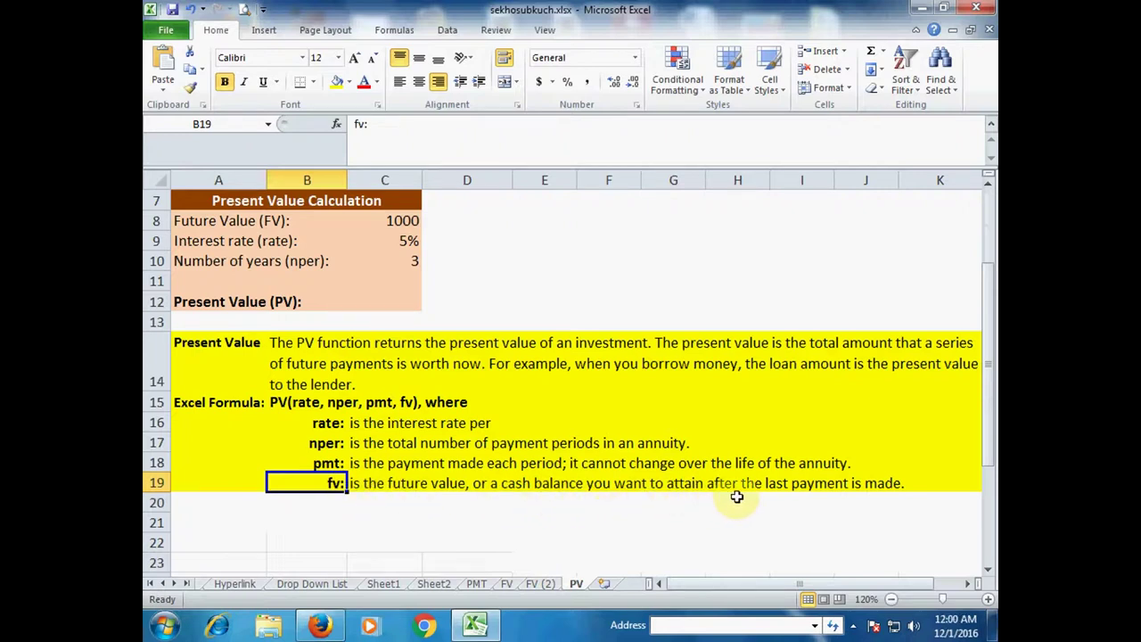
Step: Scroll back up to the Example label and its question text in B4
scroll(547, 389, up, 1)
scroll(547, 386, up, 1)
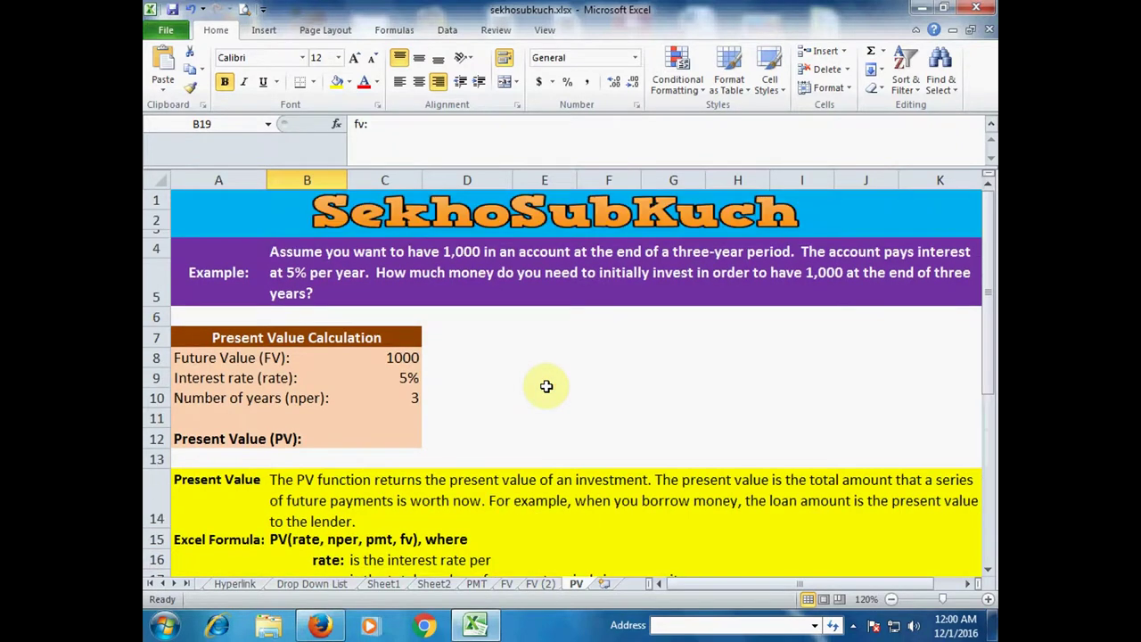
click(221, 271)
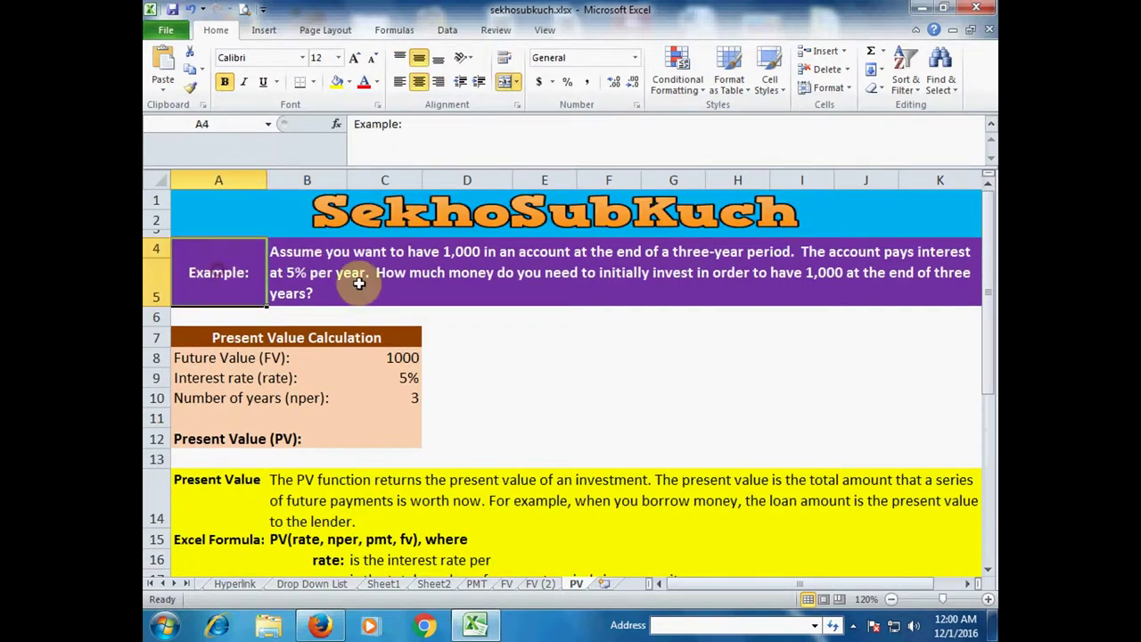
click(358, 284)
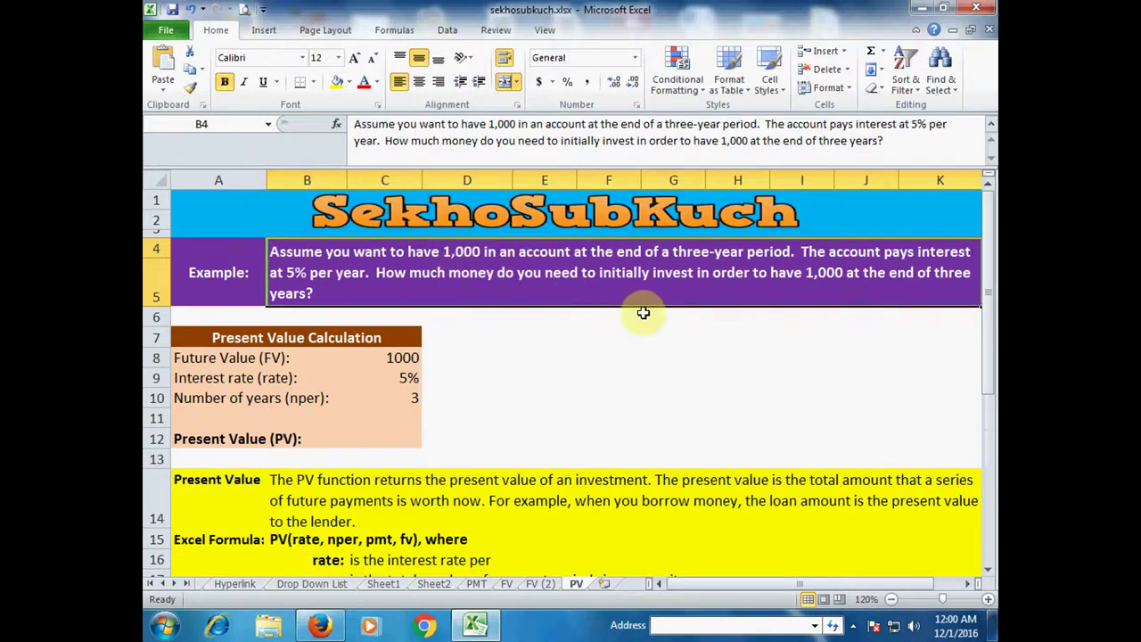
Step: Check the example inputs: future value 1000 in C8, 5% rate in C9, 3 years in C10, empty C12
click(409, 434)
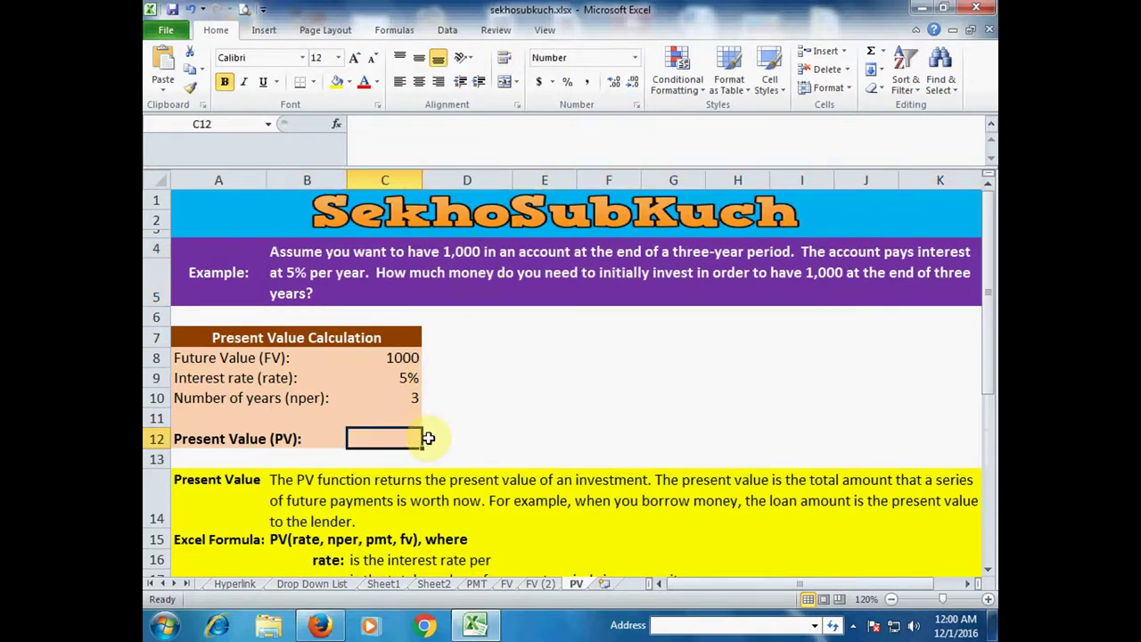
click(392, 358)
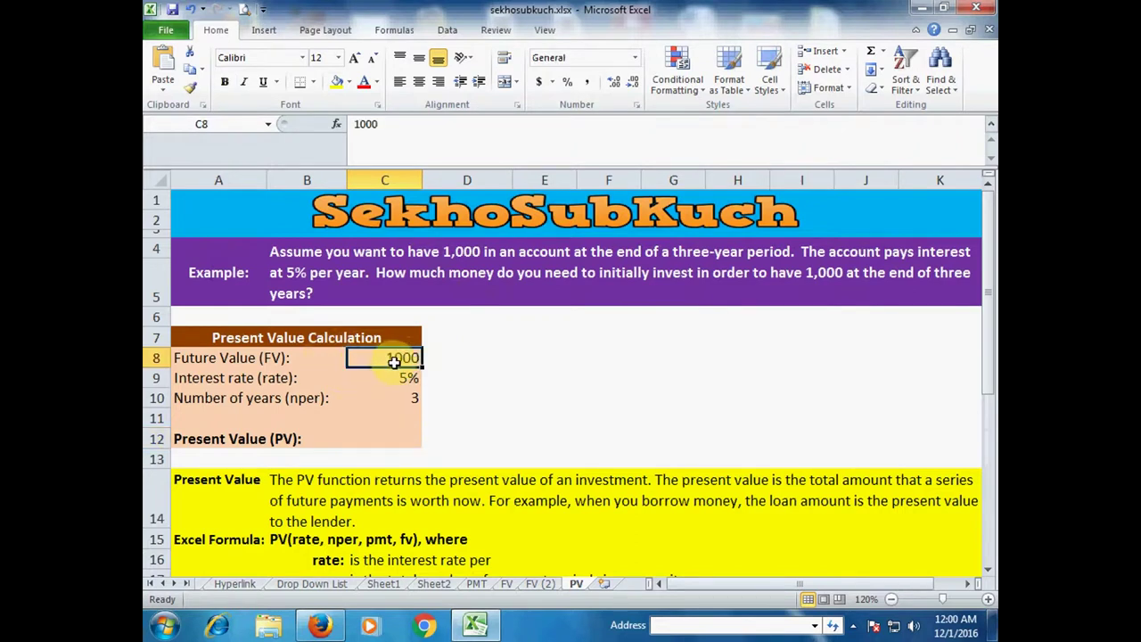
click(233, 377)
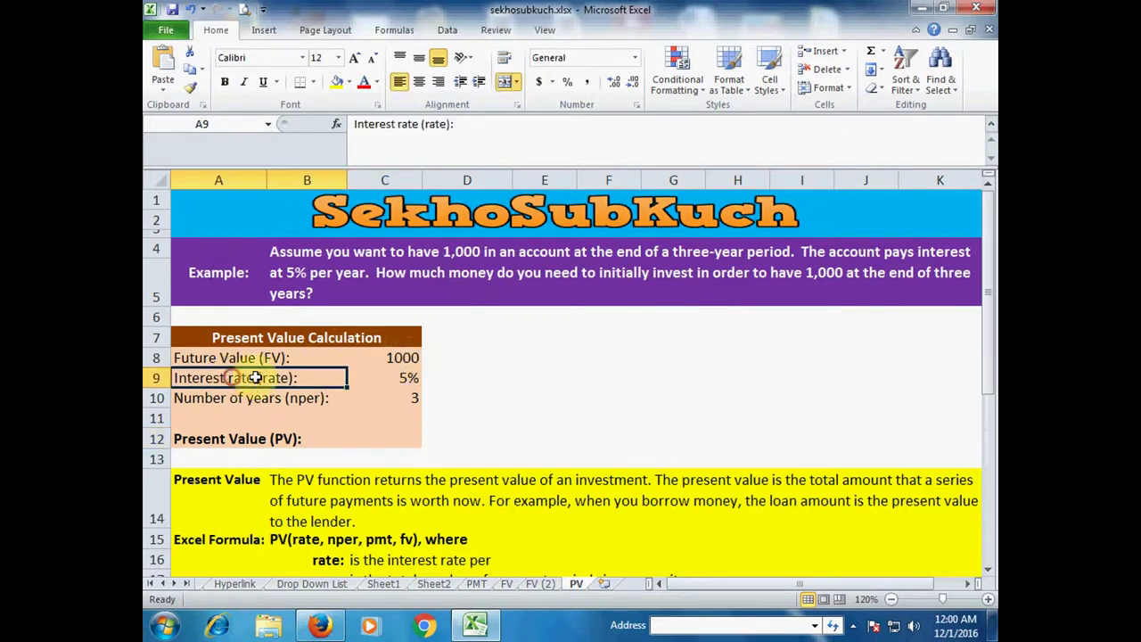
click(406, 378)
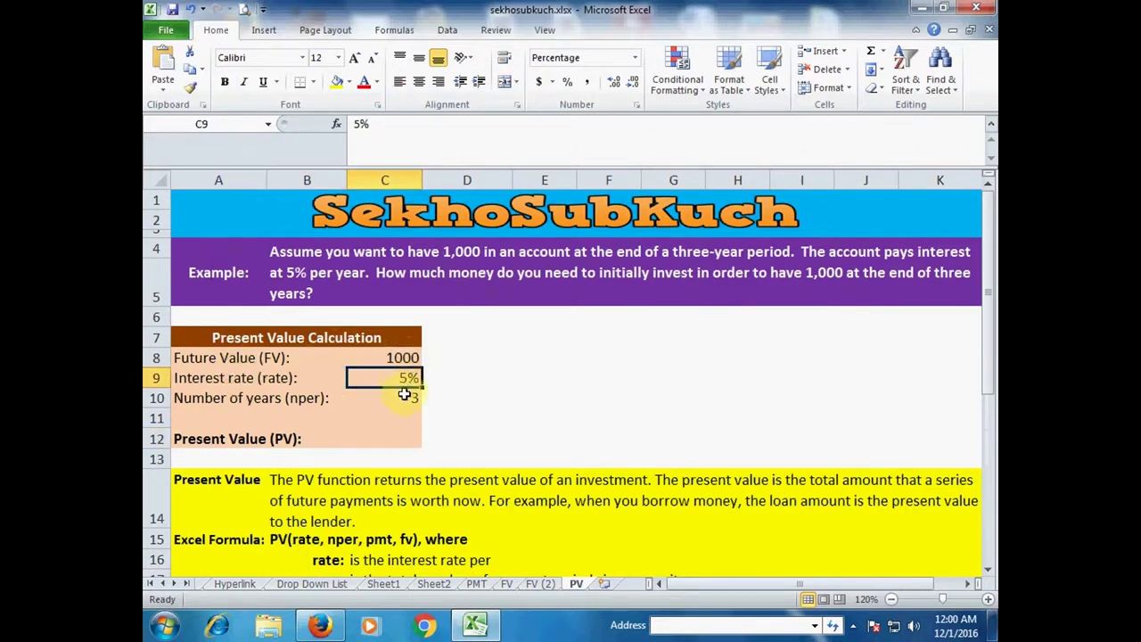
click(239, 401)
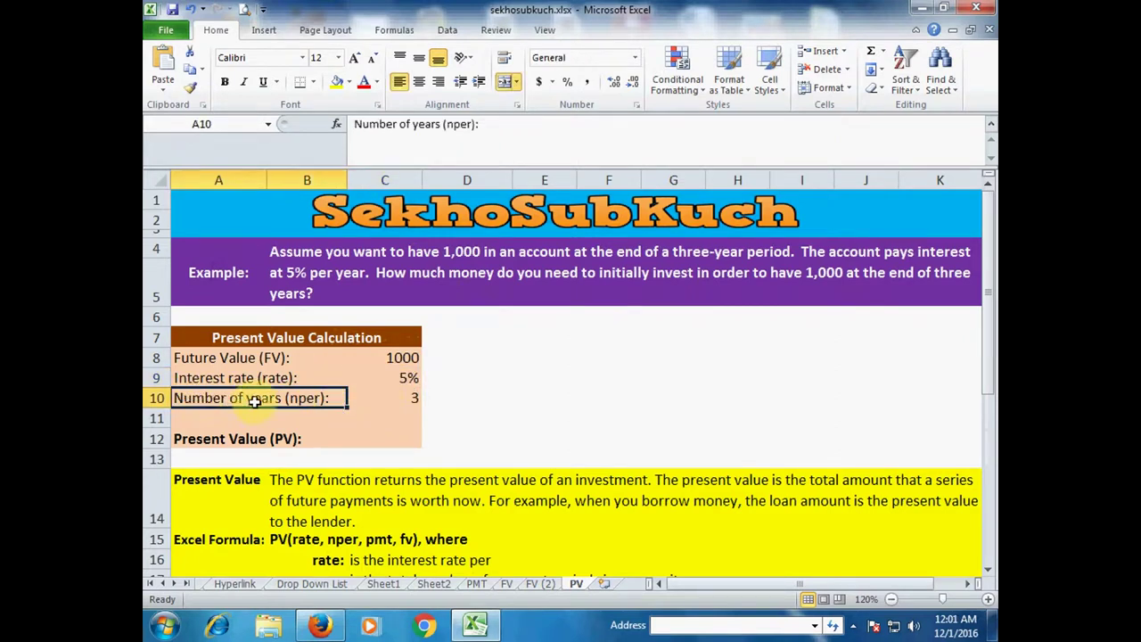
click(392, 398)
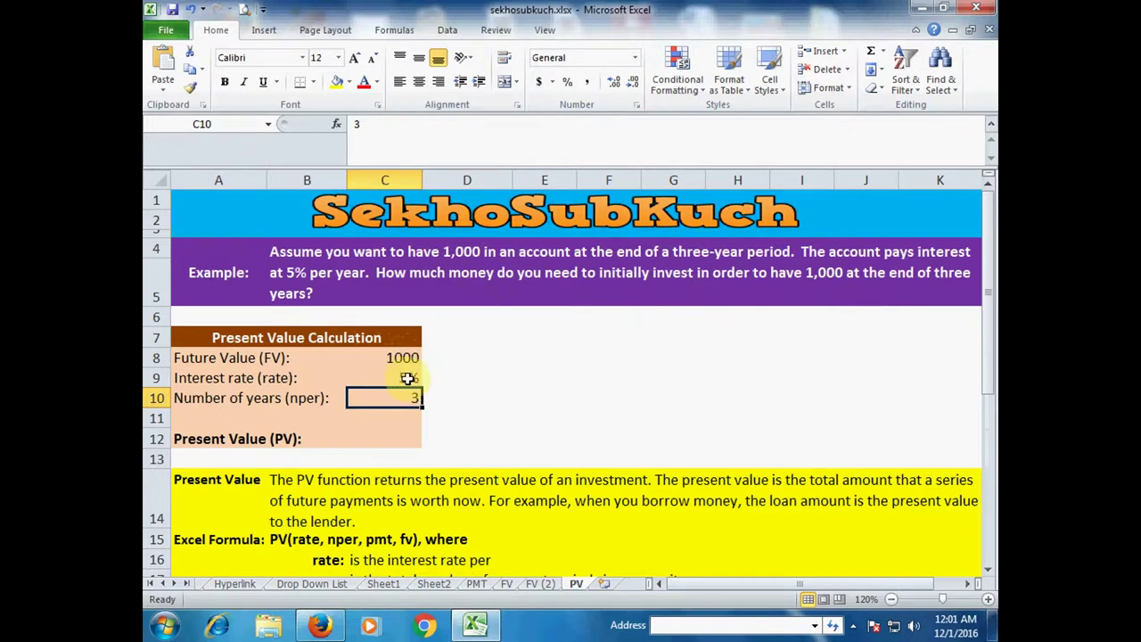
click(407, 378)
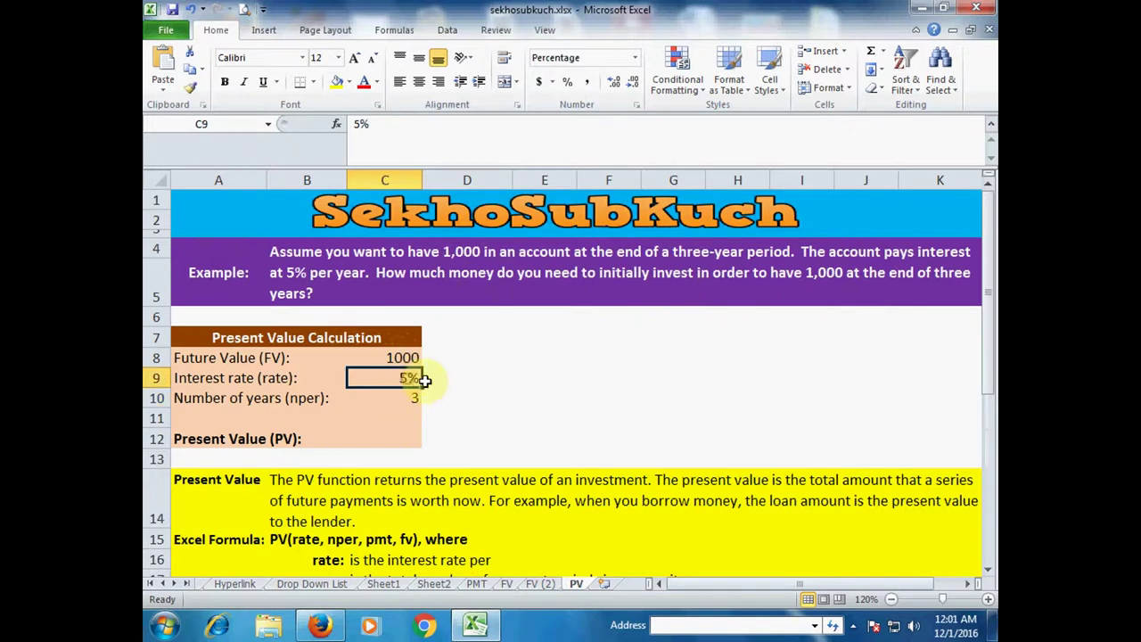
click(392, 440)
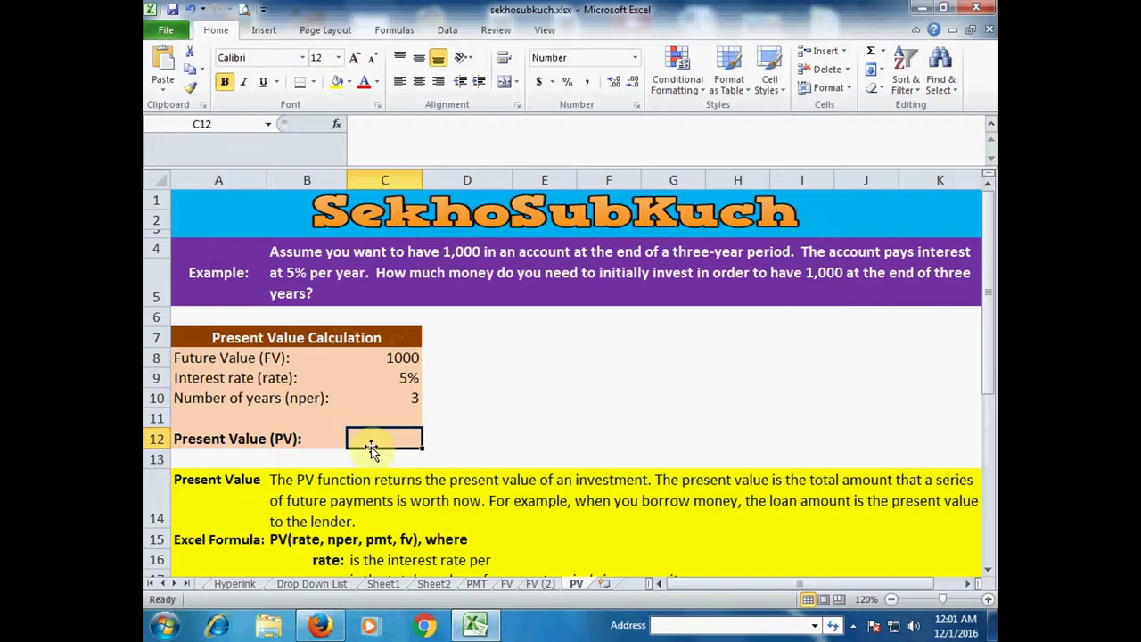
click(408, 357)
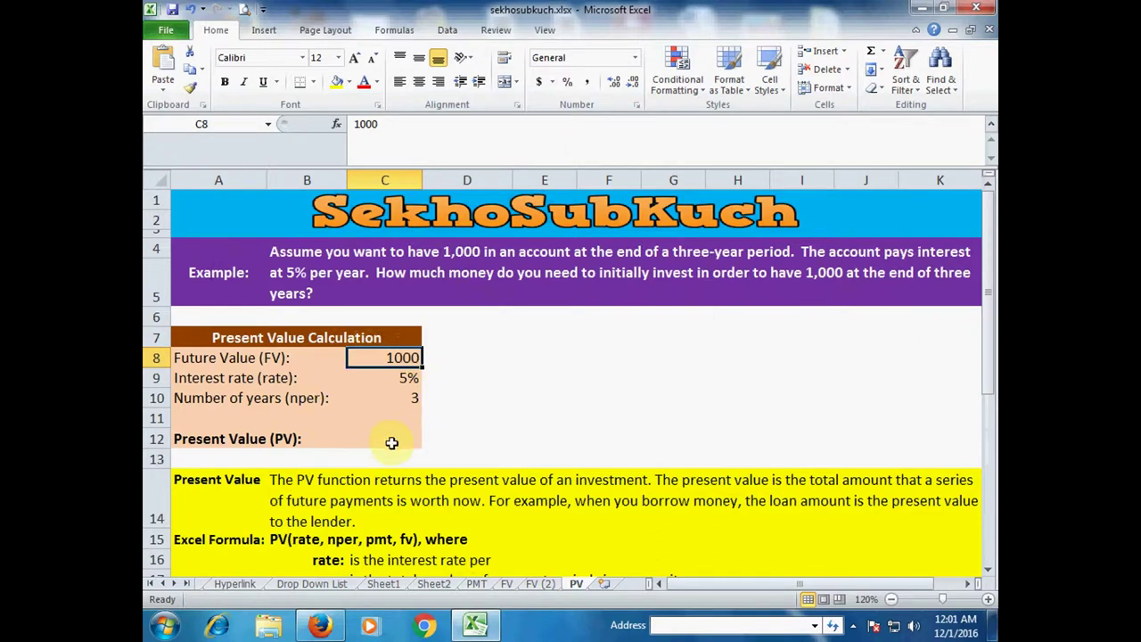
click(395, 438)
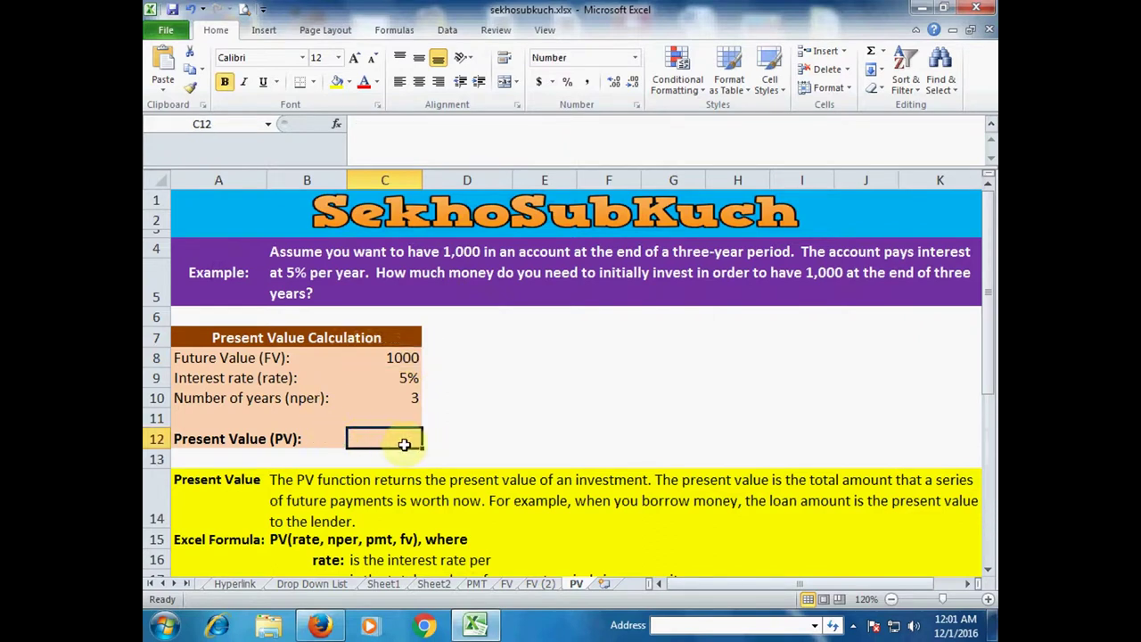
Step: Enter =PV(C9,C10,0,C8,0) in C12, returning a present value of -864
text(=)
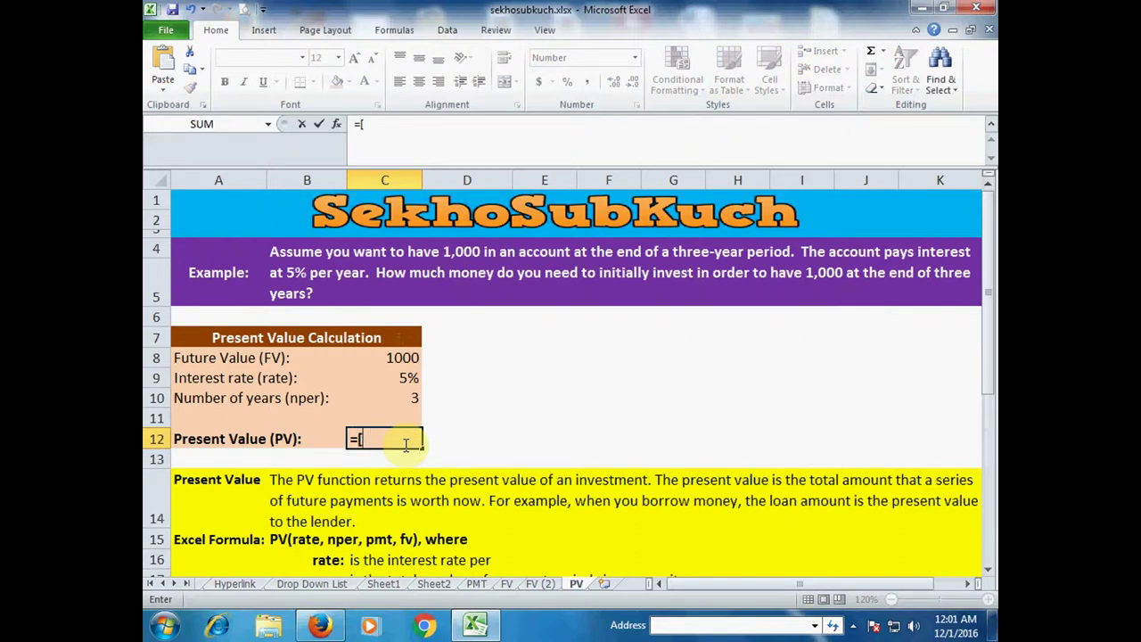
text(PV)
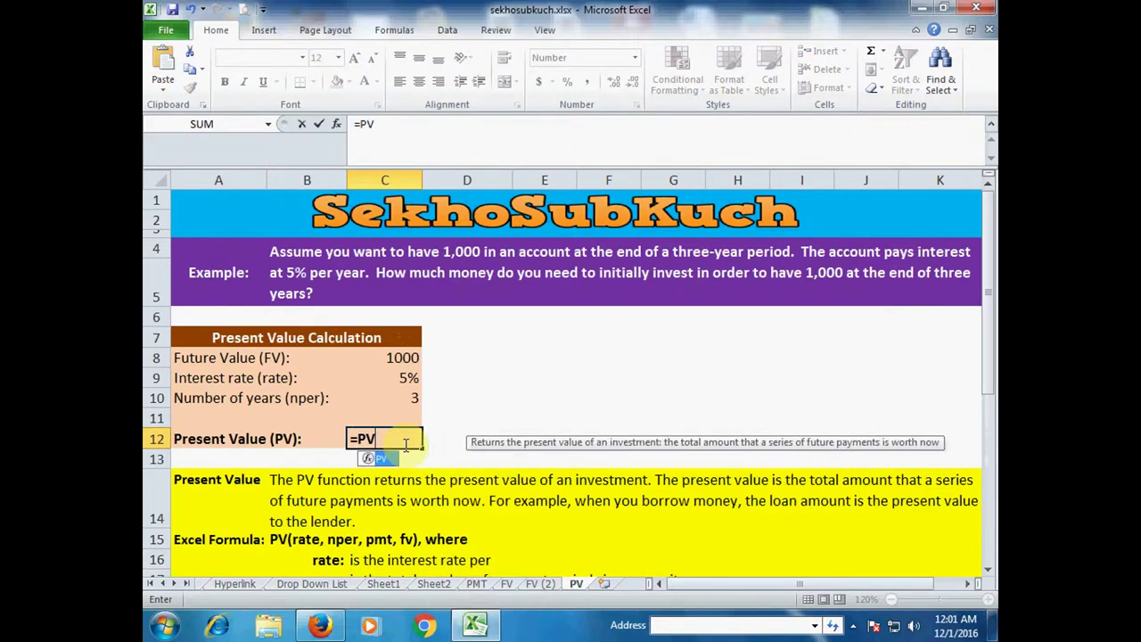
text(()
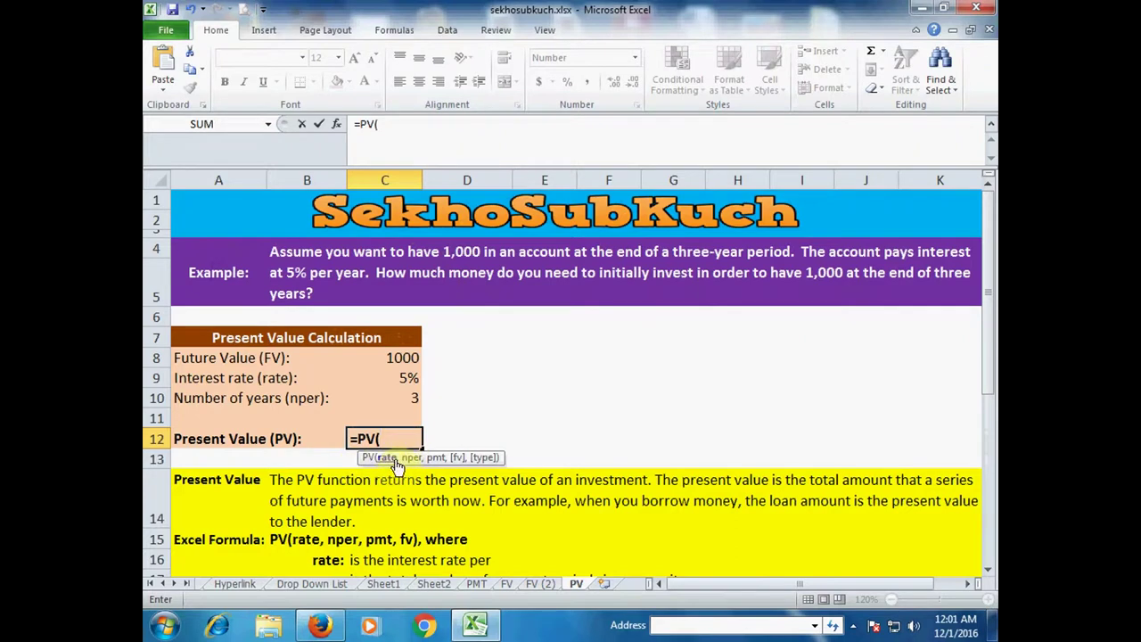
click(403, 378)
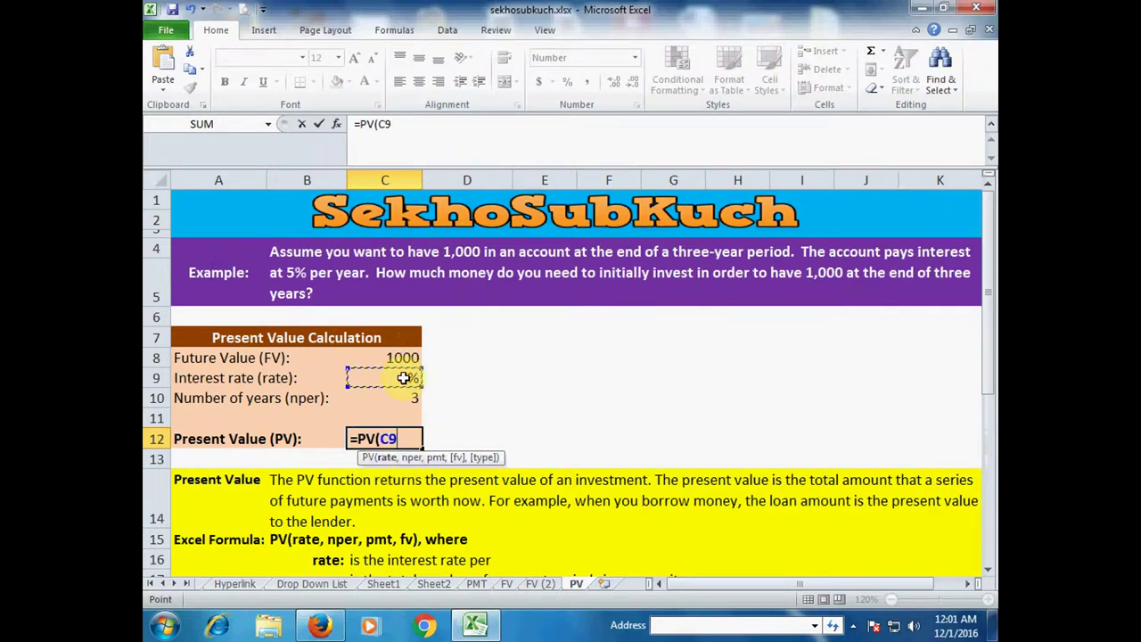
text(,)
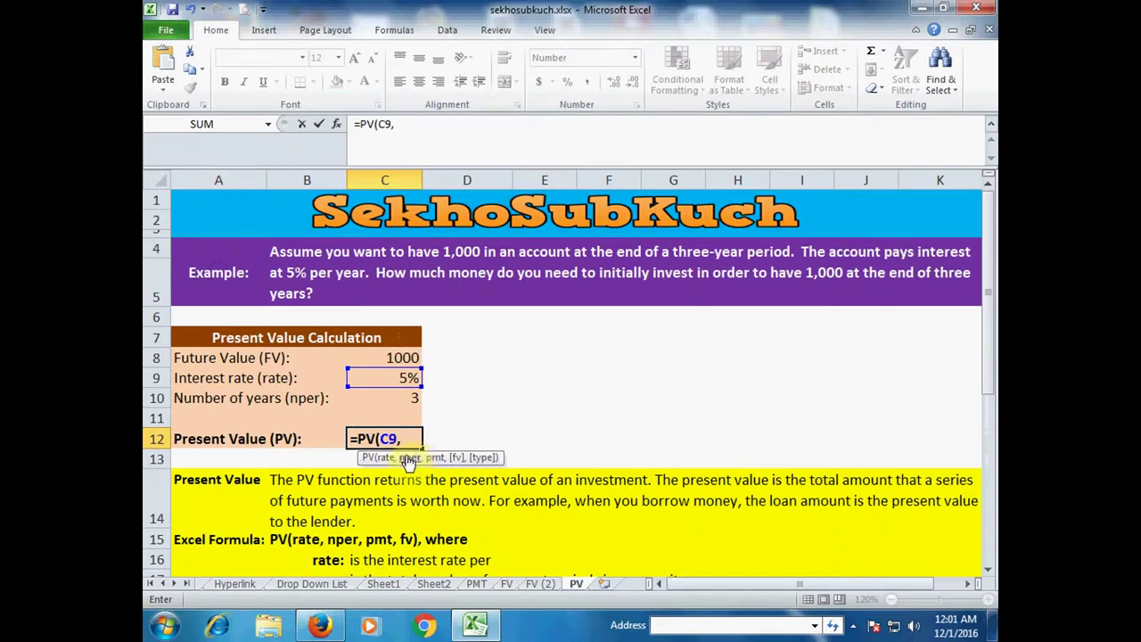
click(410, 394)
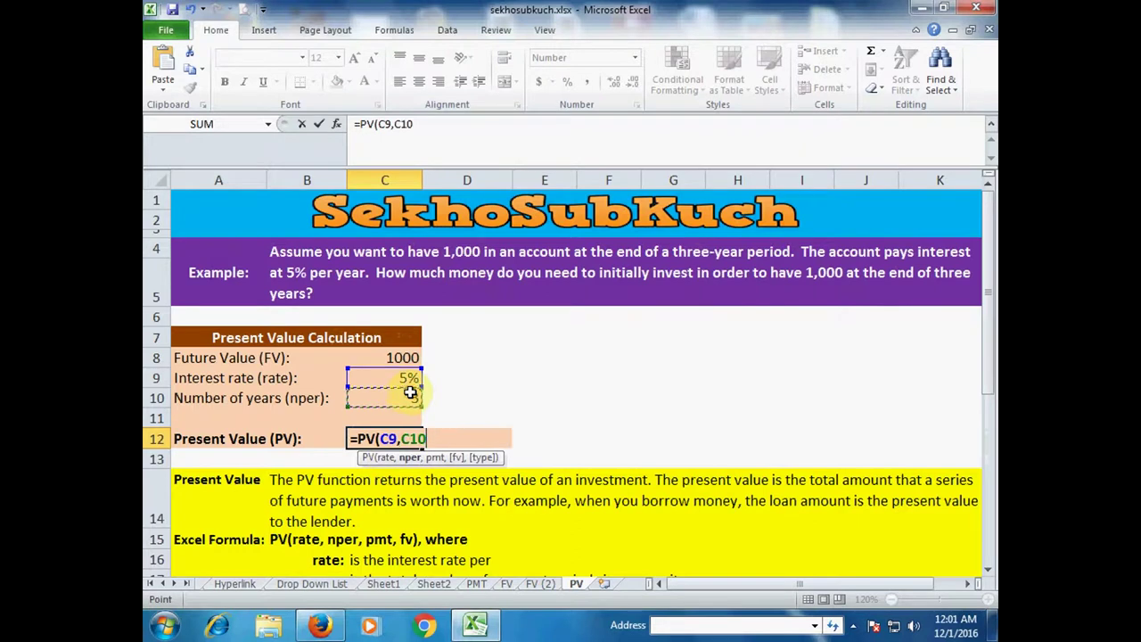
text(,0,)
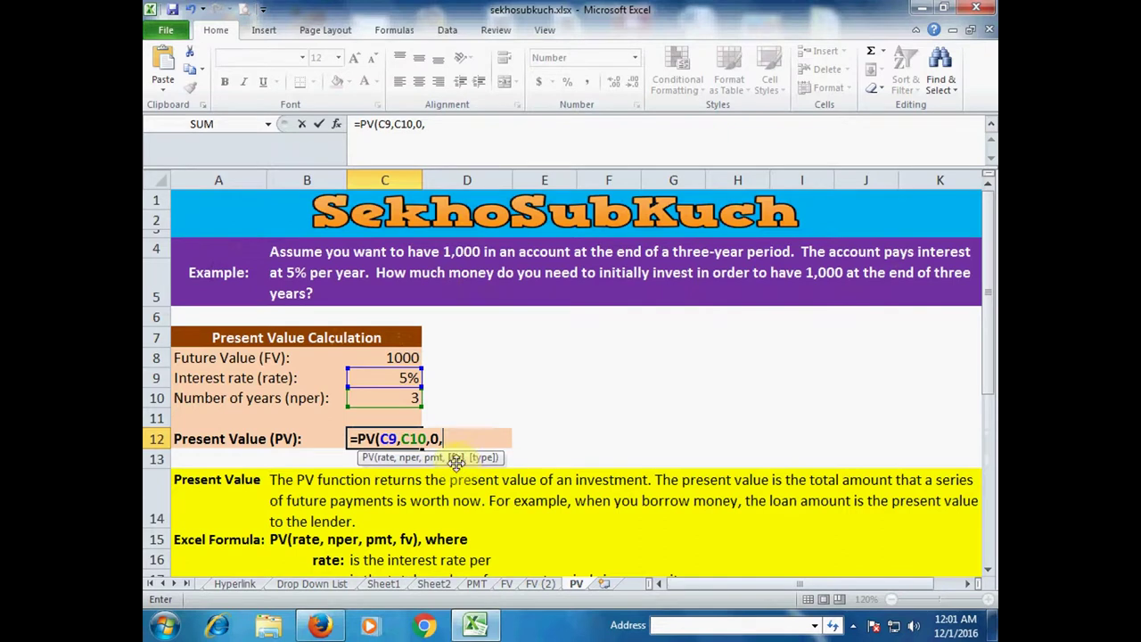
click(397, 358)
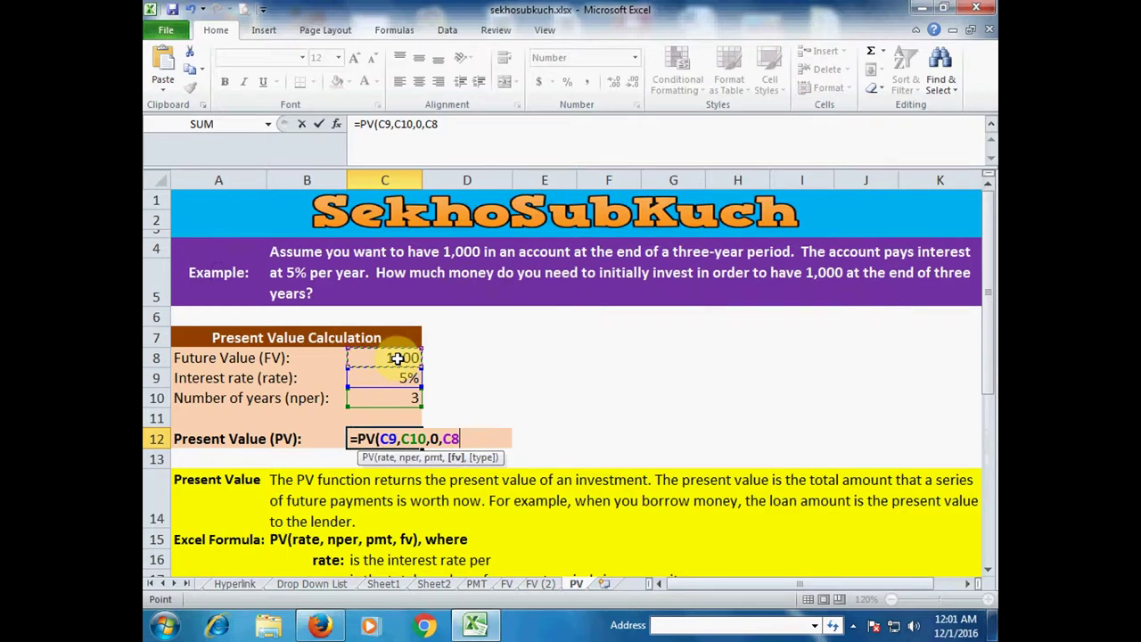
text(,)
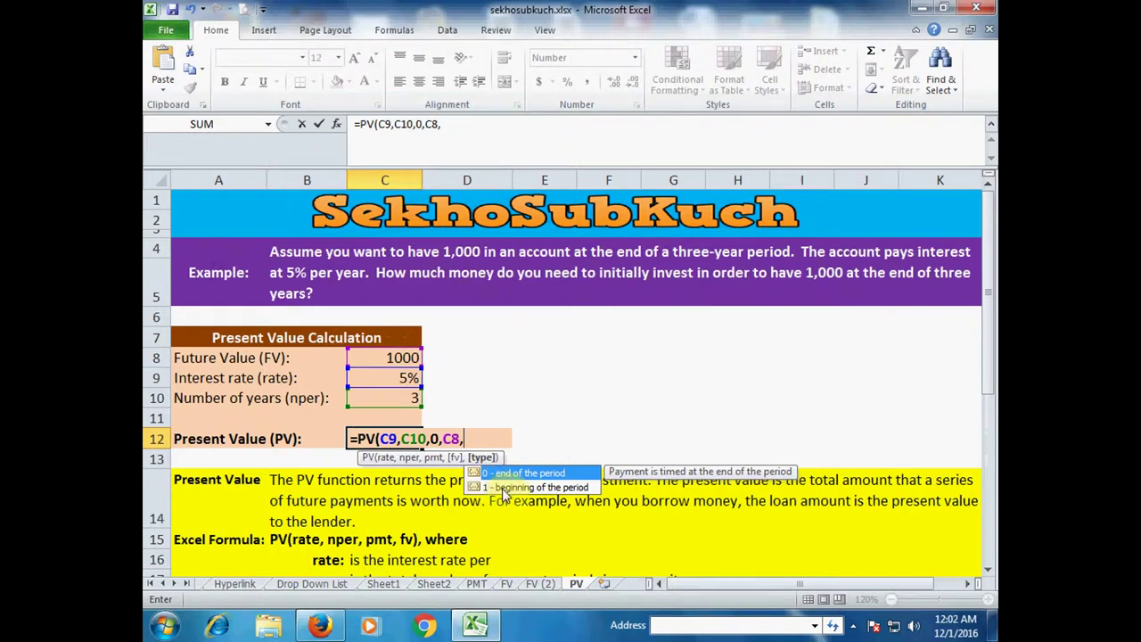
text(0)
text())
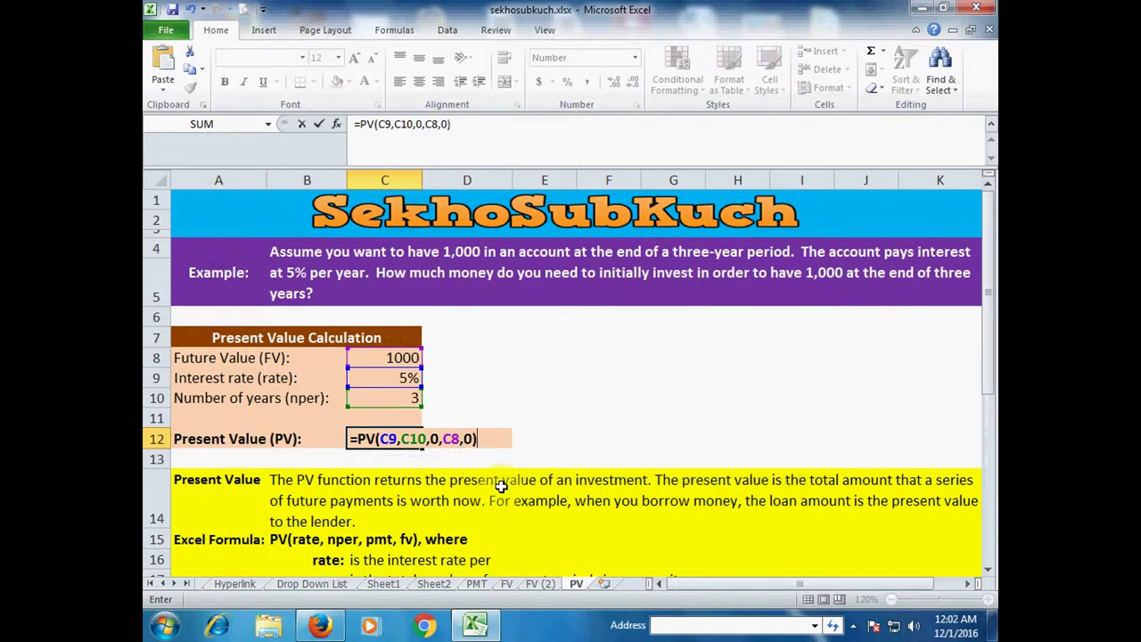
key(Return)
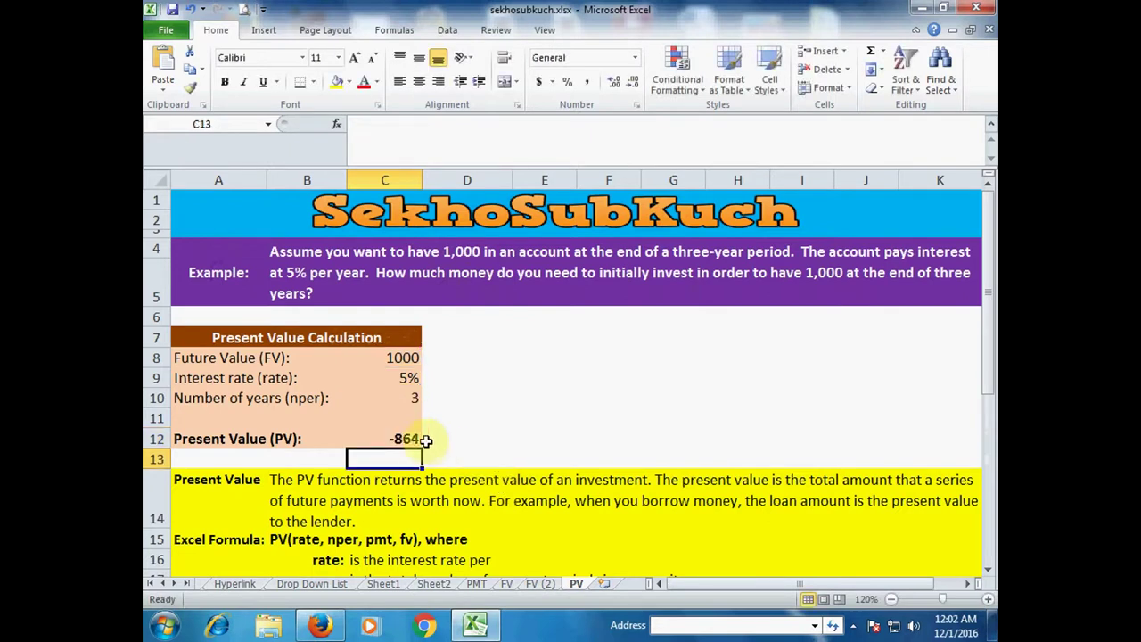
click(416, 437)
Step: Put a minus before C8 in C12's formula, giving =PV(C9,C10,0,-C8,0) and a positive 864
double_click(415, 437)
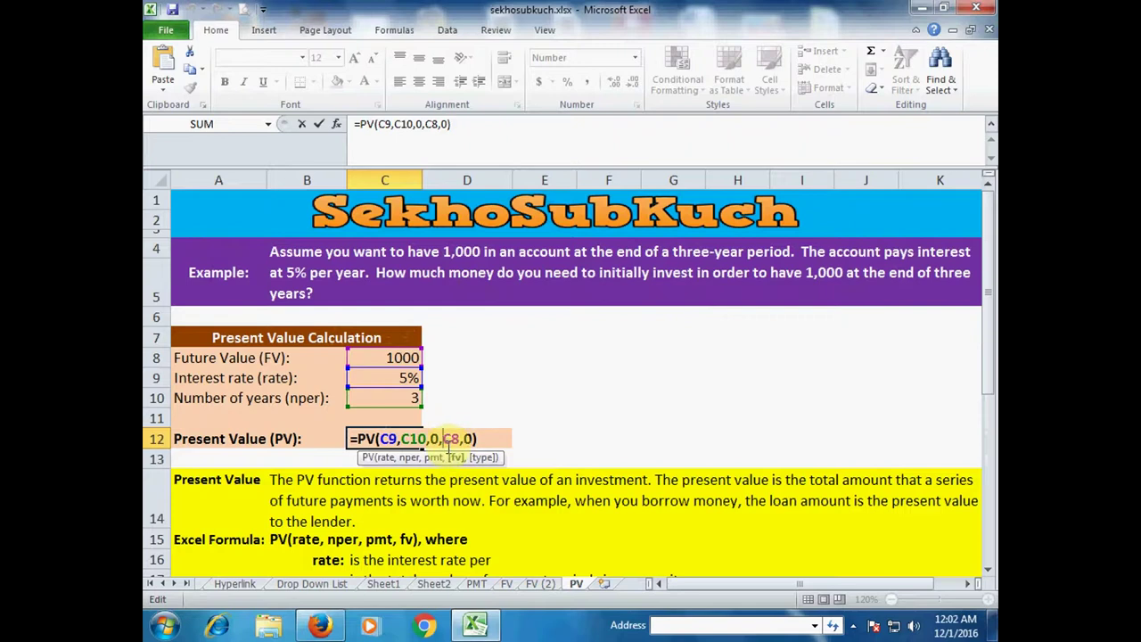
click(444, 439)
text(-)
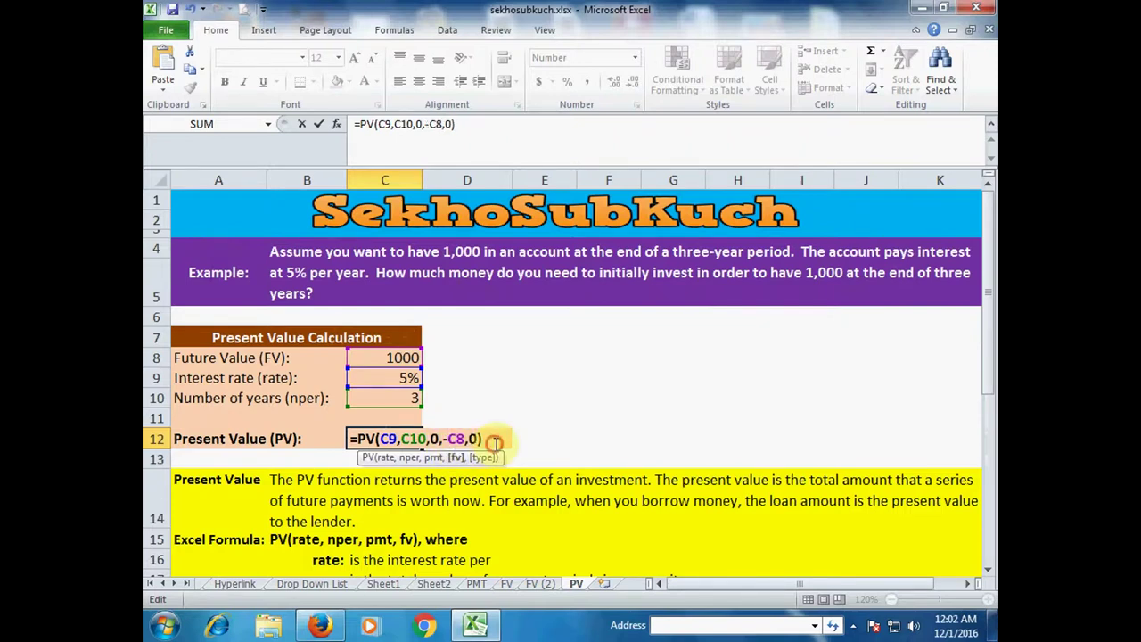
click(495, 443)
key(Return)
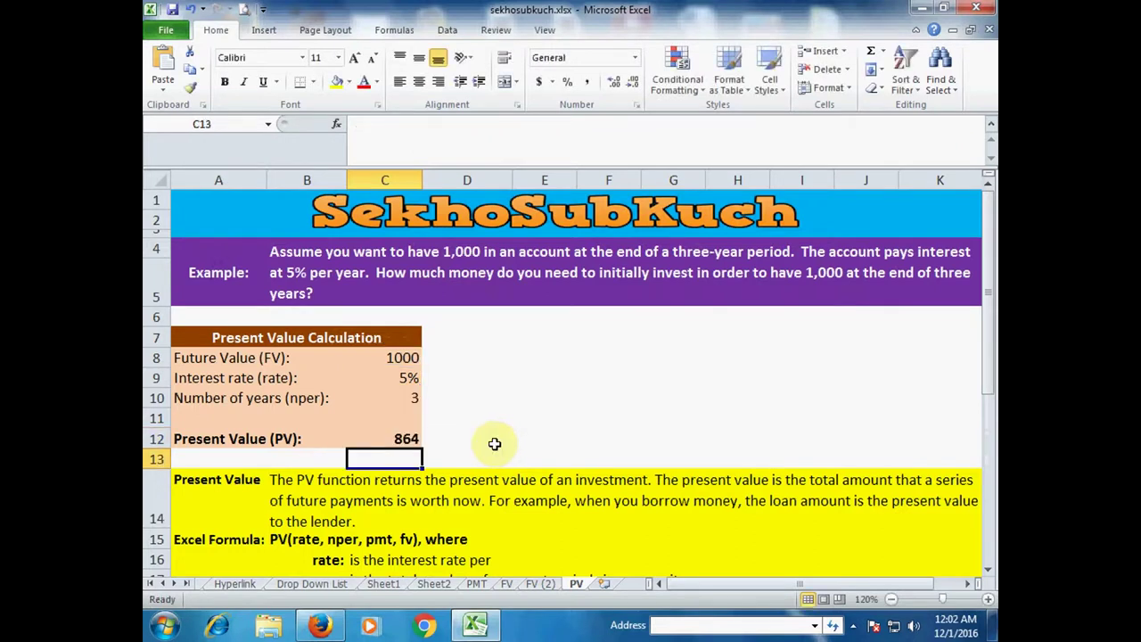
key(Up)
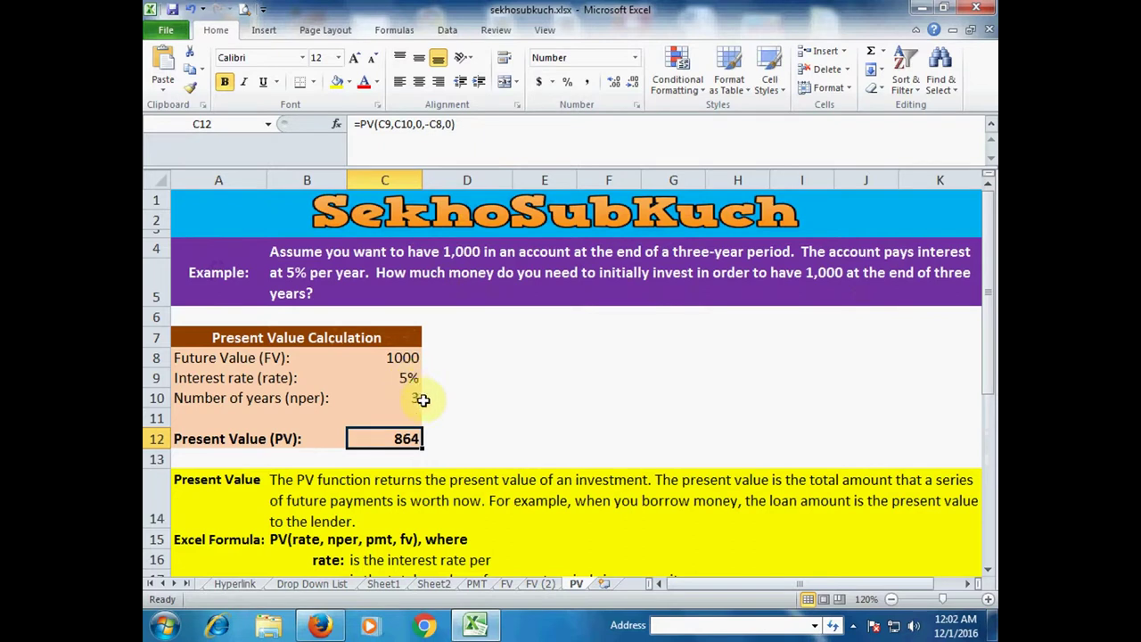
click(401, 358)
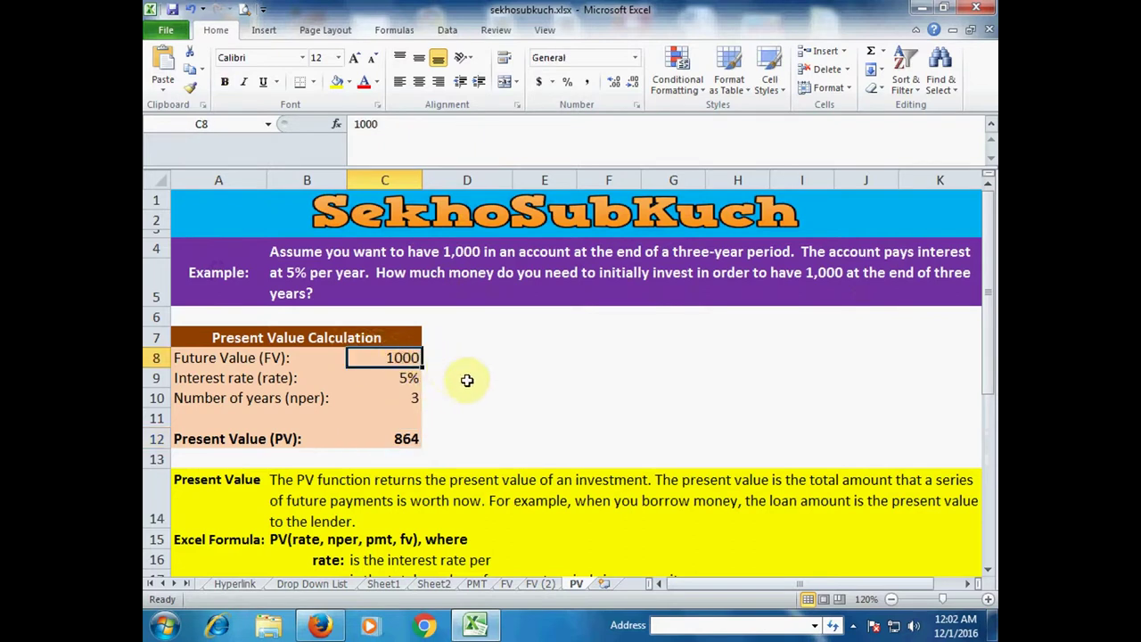
click(408, 436)
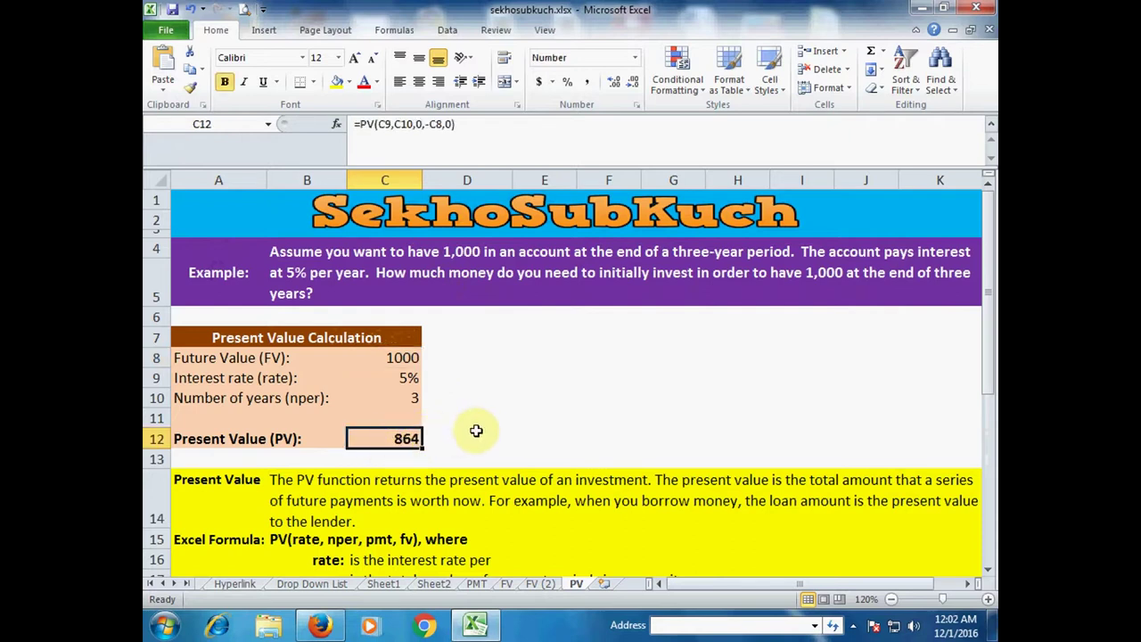
click(461, 434)
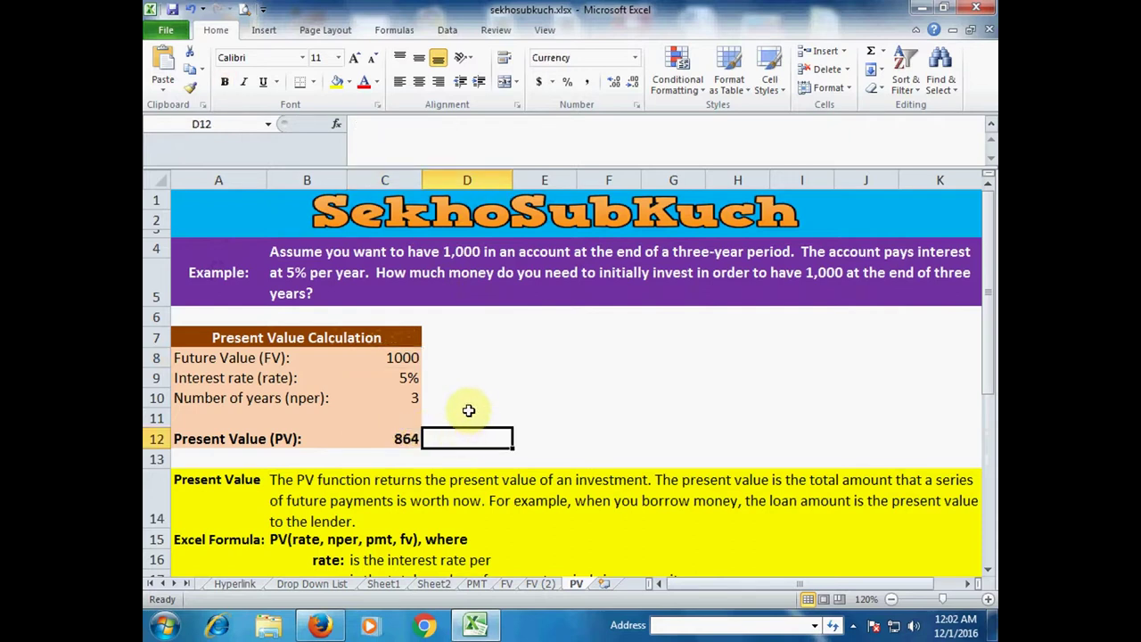
click(466, 414)
click(403, 437)
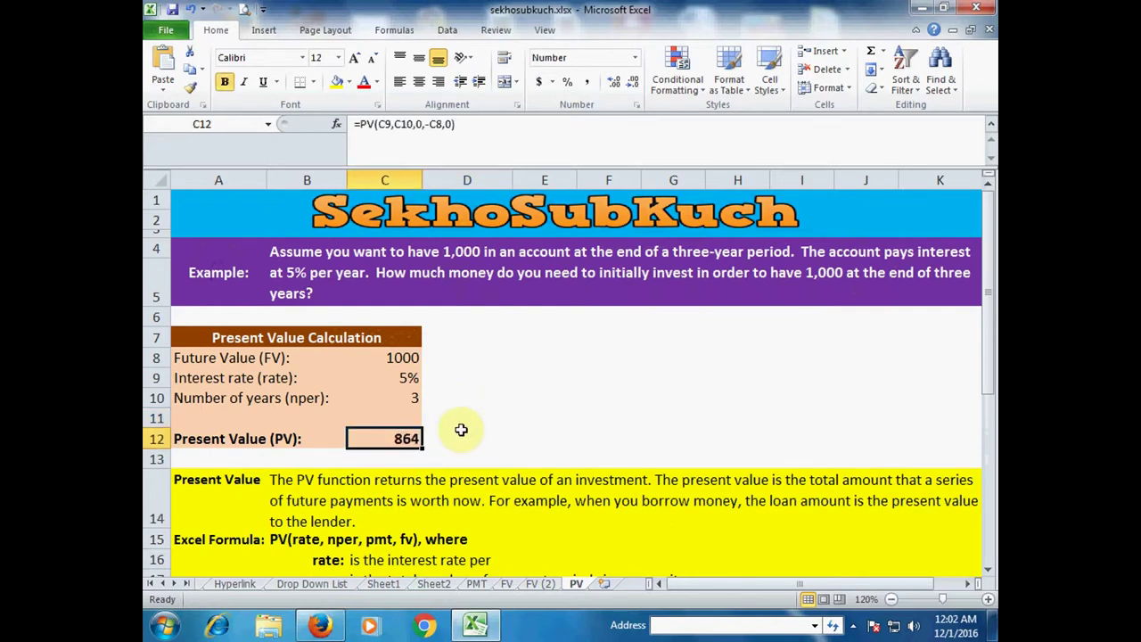